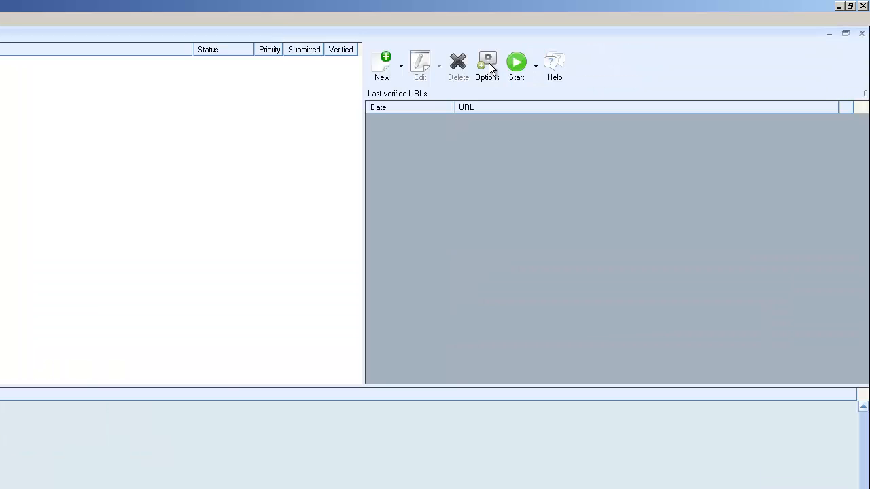
Open the program settings and review the advanced site-list options and the blacklist filter options.
{"action": "left_click", "coordinate": [488, 62]}
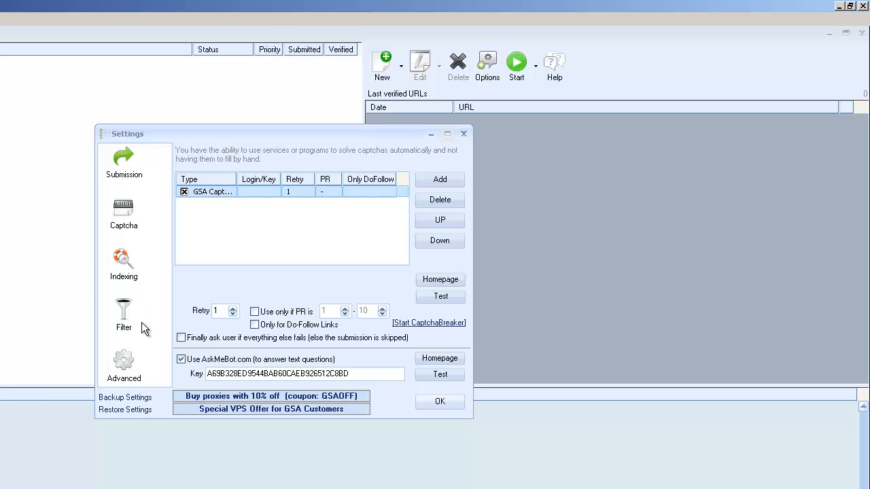
{"action": "left_click", "coordinate": [125, 373]}
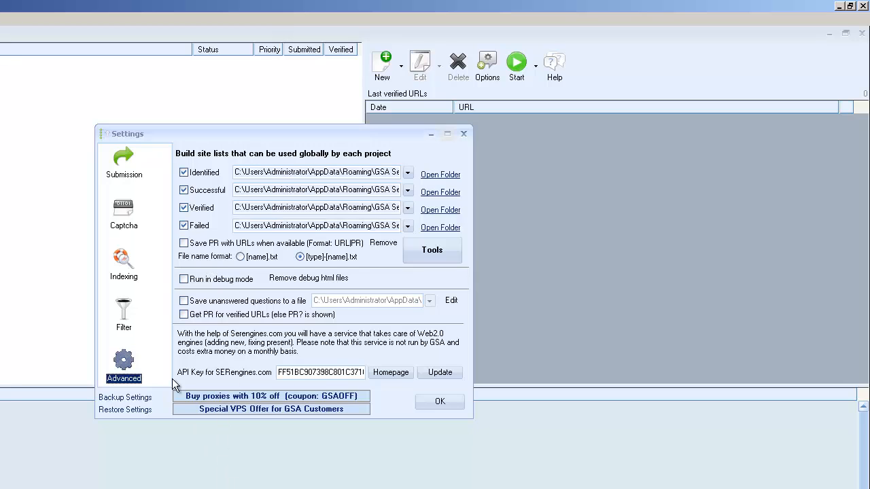
{"action": "left_click", "coordinate": [125, 316]}
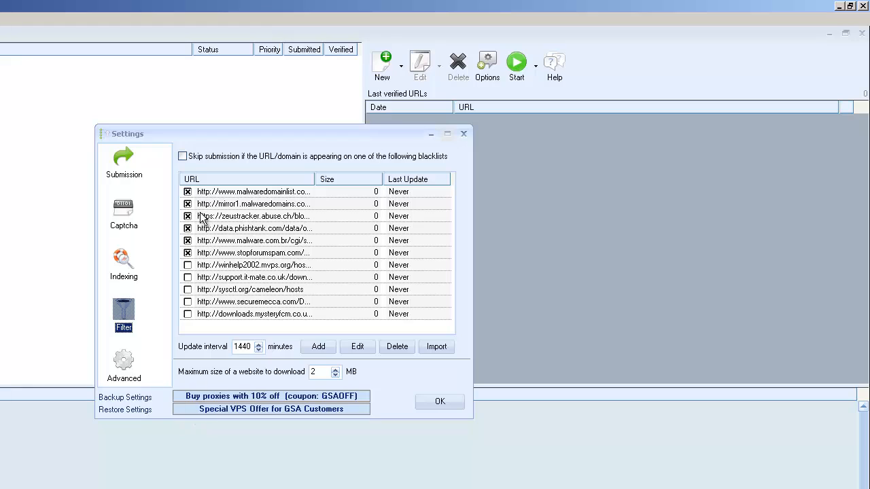
{"action": "left_click", "coordinate": [183, 157]}
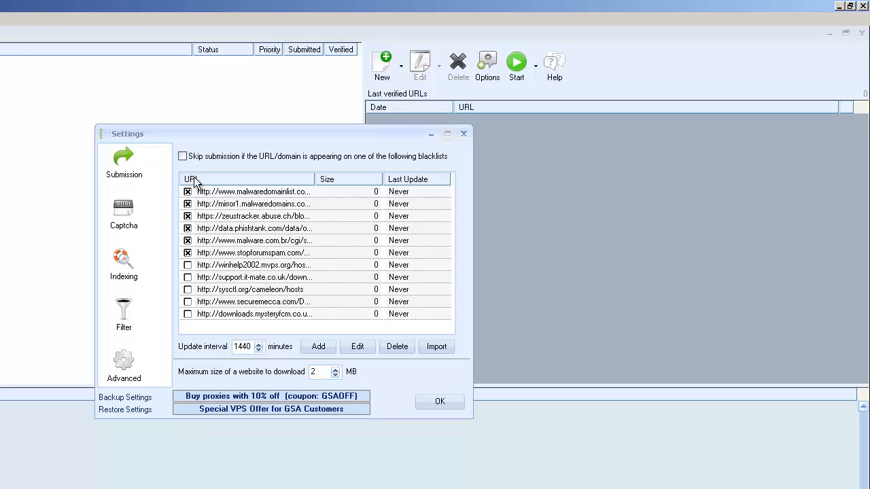
{"action": "left_click", "coordinate": [182, 157]}
{"action": "left_click", "coordinate": [186, 159]}
Open the proxy configuration from the submission settings and enlarge the proxy list window to show more entries.
{"action": "left_click", "coordinate": [124, 163]}
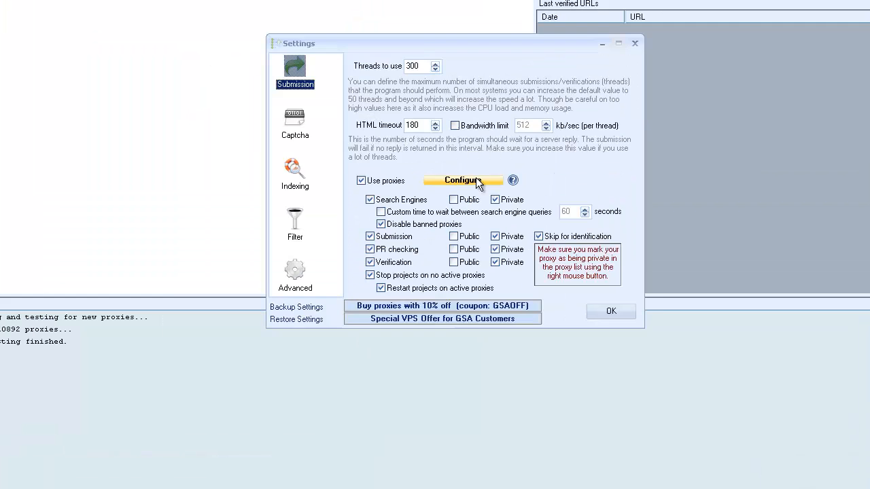
{"action": "left_click", "coordinate": [295, 271]}
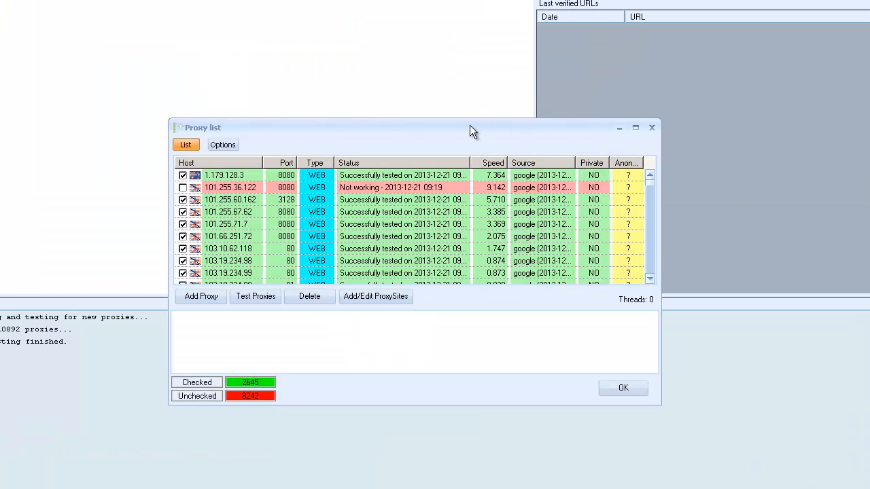
{"action": "left_click_drag", "start_coordinate": [469, 127], "coordinate": [454, 33]}
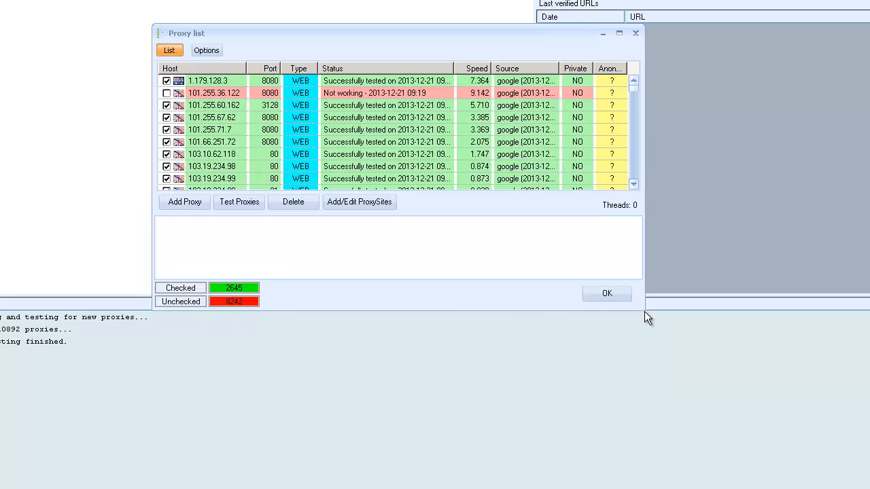
{"action": "left_click_drag", "start_coordinate": [641, 305], "coordinate": [296, 238]}
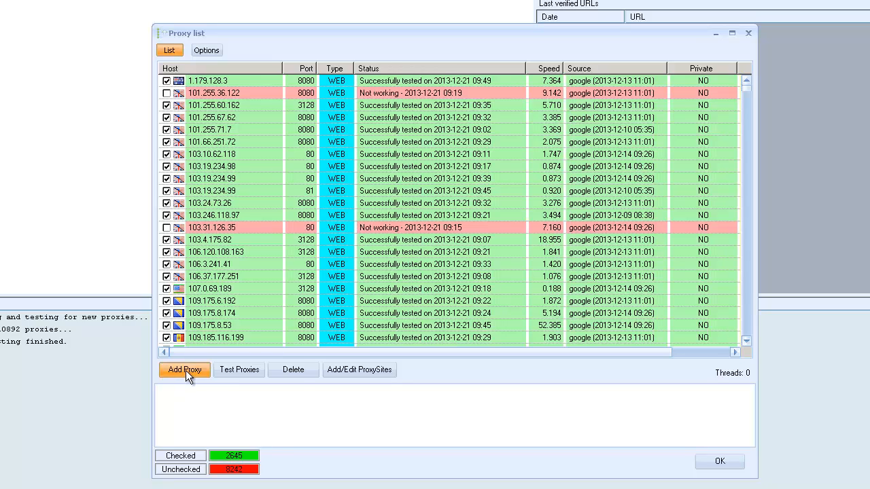
Check the available ways of adding proxies and look through the proxy list to its end.
{"action": "left_click", "coordinate": [185, 370]}
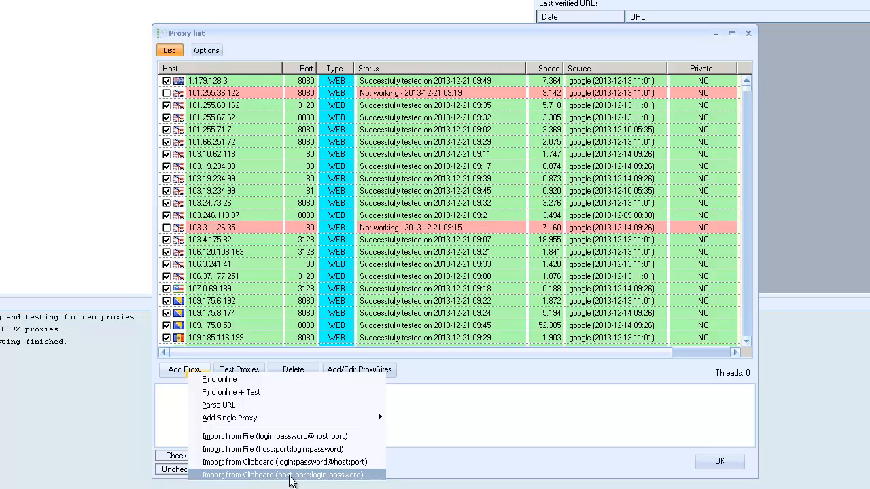
{"action": "left_click", "coordinate": [590, 402]}
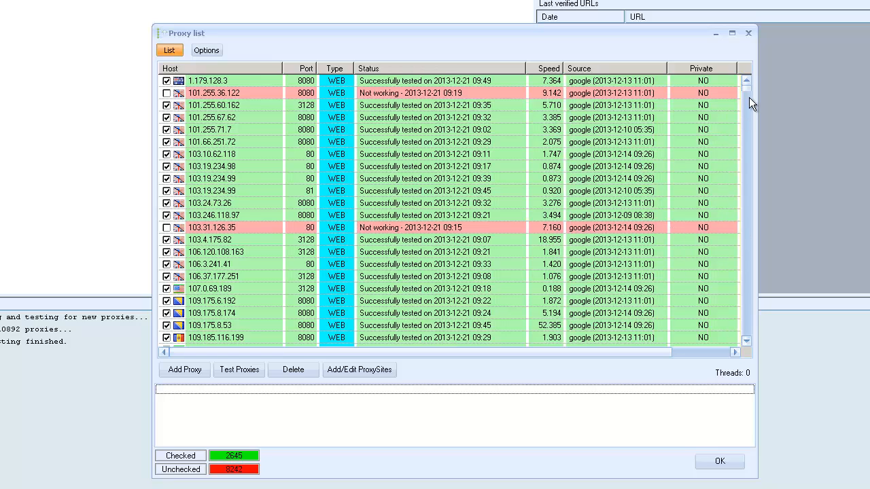
{"action": "left_click_drag", "start_coordinate": [748, 88], "coordinate": [749, 363]}
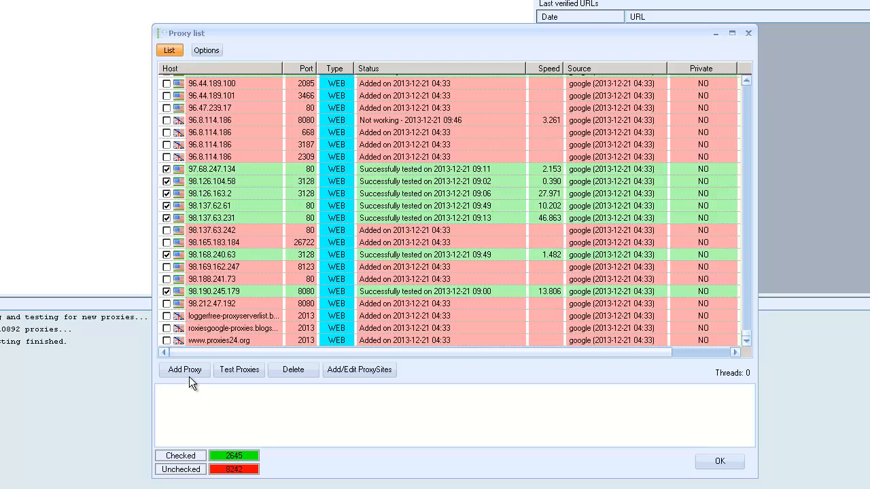
Examine the proxy options for automatic searching, the active-proxy limit, proxy test modes, threads and timeout.
{"action": "left_click", "coordinate": [206, 51]}
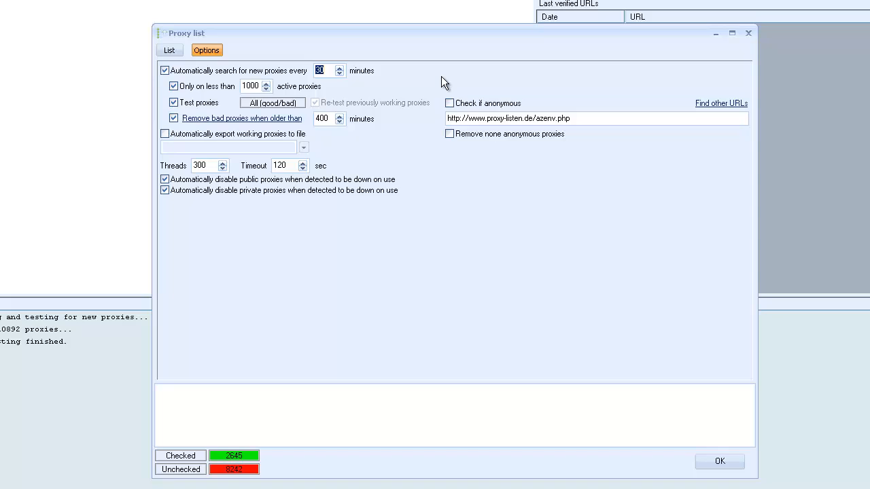
{"action": "left_click", "coordinate": [165, 71]}
{"action": "left_click", "coordinate": [165, 70]}
{"action": "left_click", "coordinate": [258, 86]}
{"action": "left_click_drag", "start_coordinate": [259, 86], "coordinate": [211, 81]}
{"action": "left_click", "coordinate": [279, 106]}
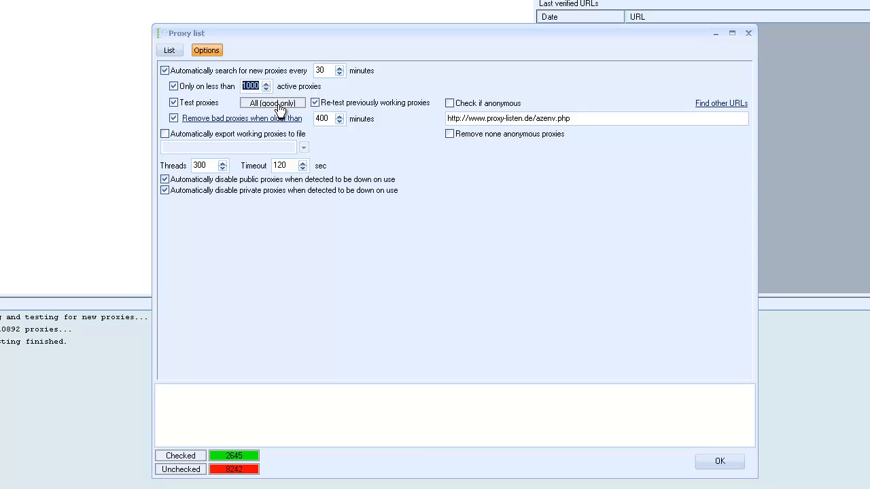
{"action": "left_click", "coordinate": [277, 106]}
{"action": "left_click", "coordinate": [270, 107]}
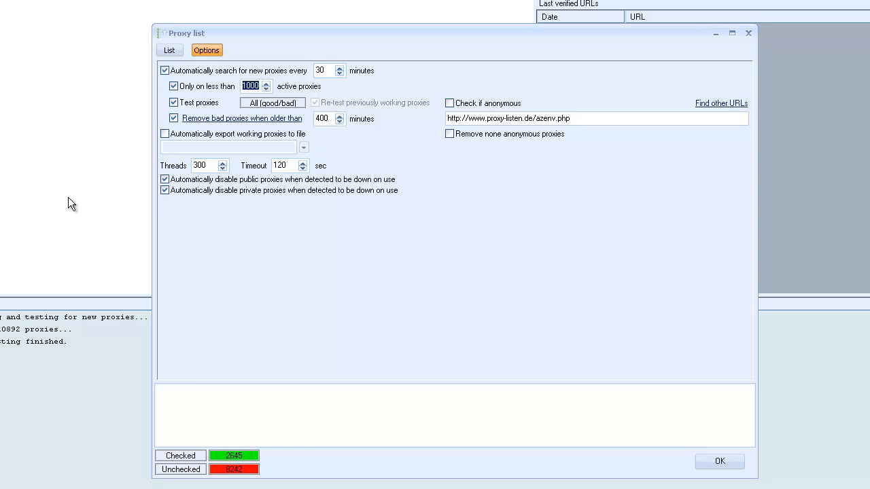
{"action": "double_click", "coordinate": [206, 166]}
{"action": "left_click_drag", "start_coordinate": [289, 165], "coordinate": [273, 165]}
Delete all unchecked/not working proxies from the proxy list, check the remaining entries and accept the proxy configuration.
{"action": "left_click", "coordinate": [169, 52]}
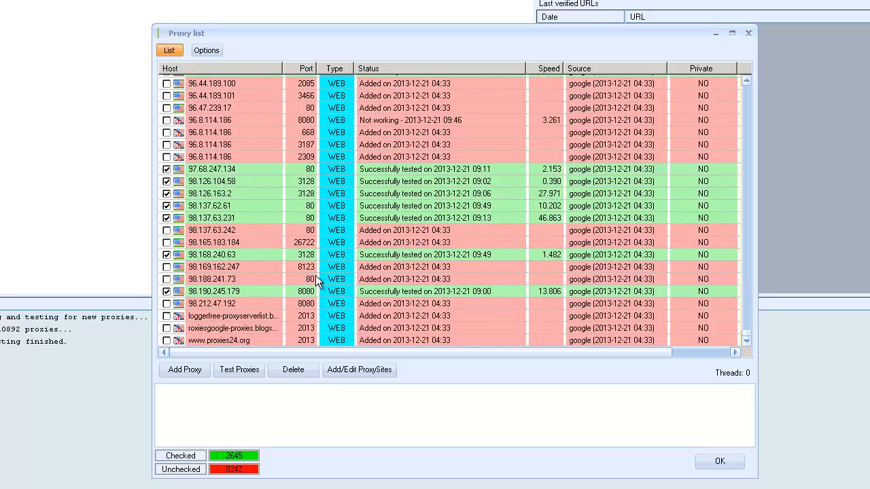
{"action": "left_click", "coordinate": [294, 370]}
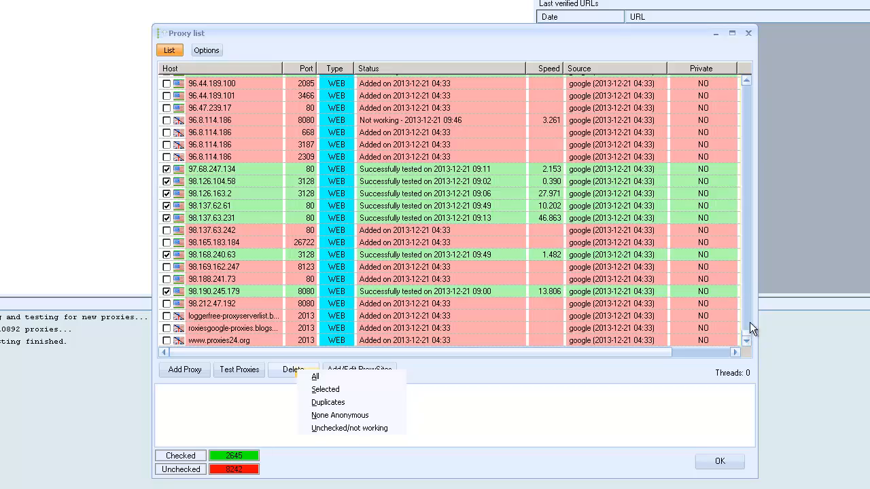
{"action": "left_click_drag", "start_coordinate": [750, 322], "coordinate": [753, 344]}
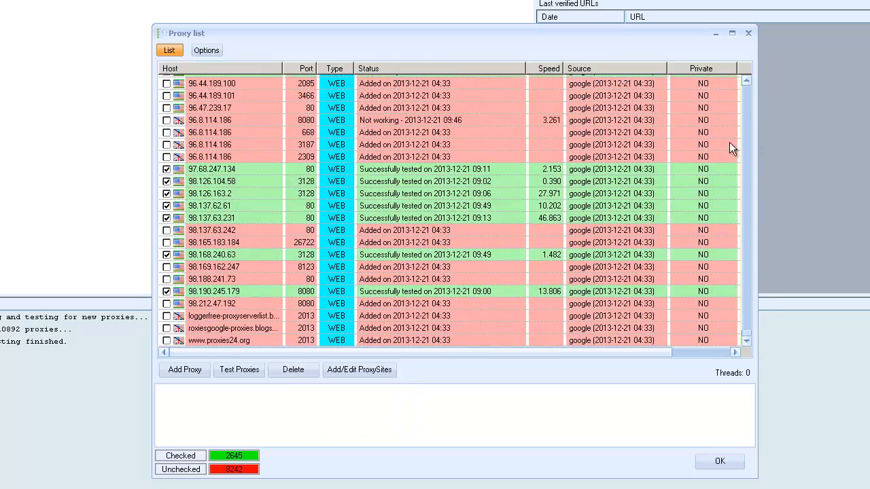
{"action": "left_click_drag", "start_coordinate": [729, 142], "coordinate": [740, 377]}
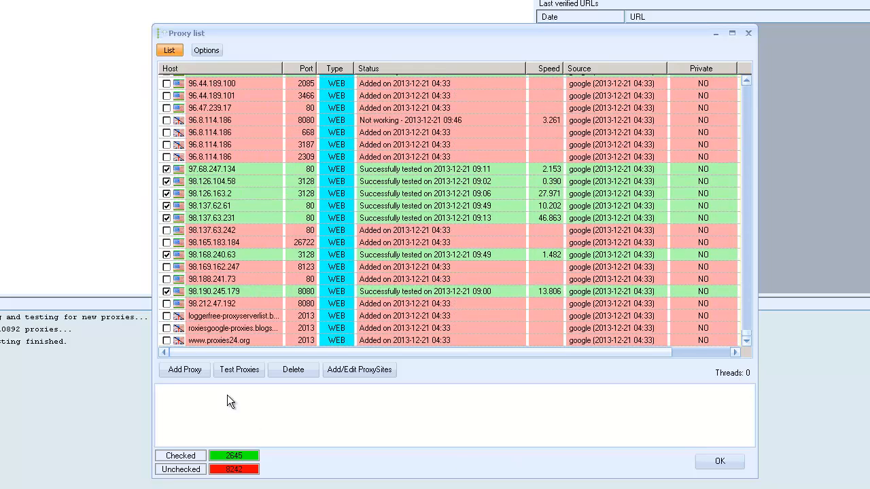
{"action": "left_click", "coordinate": [293, 372]}
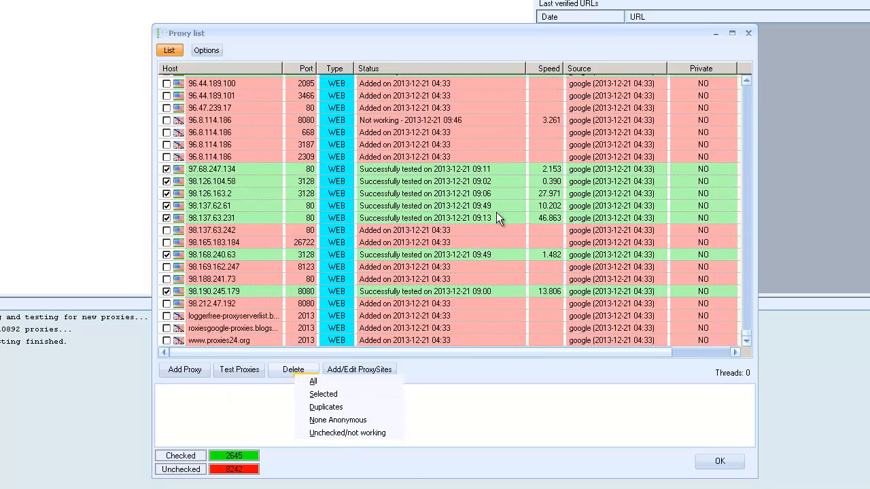
{"action": "left_click", "coordinate": [343, 433]}
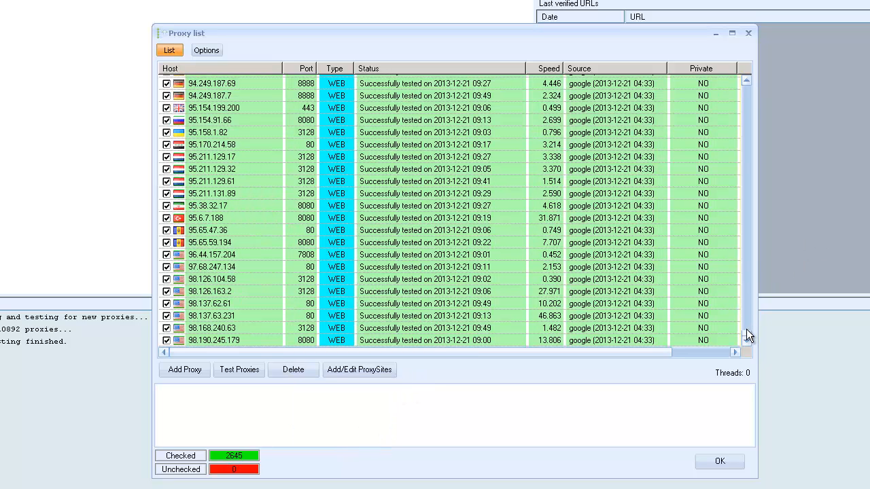
{"action": "left_click_drag", "start_coordinate": [747, 331], "coordinate": [741, 74]}
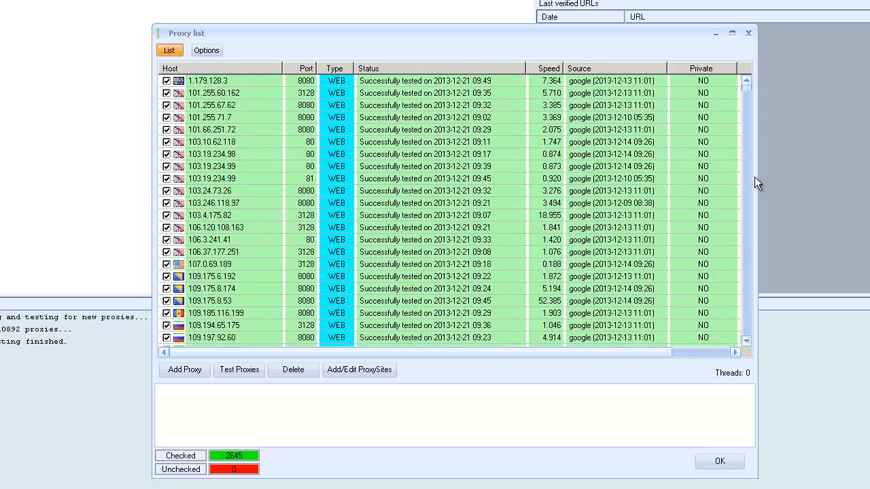
{"action": "left_click_drag", "start_coordinate": [755, 177], "coordinate": [767, 342]}
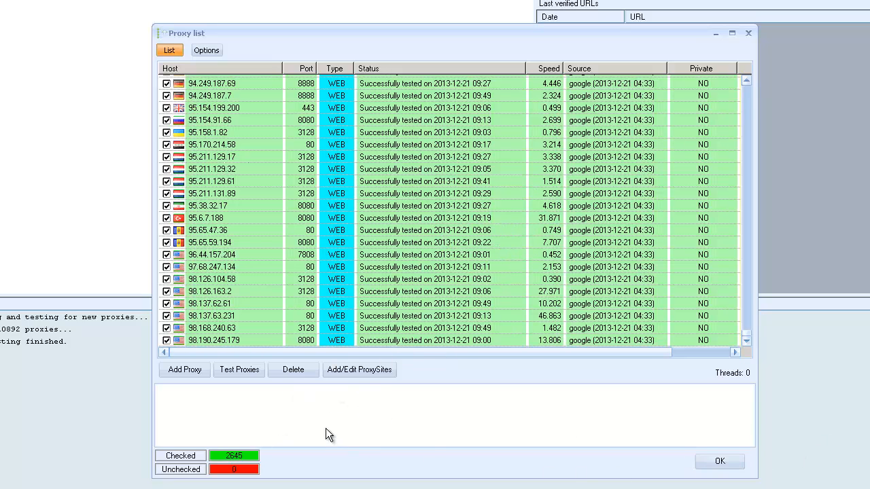
{"action": "left_click", "coordinate": [720, 464]}
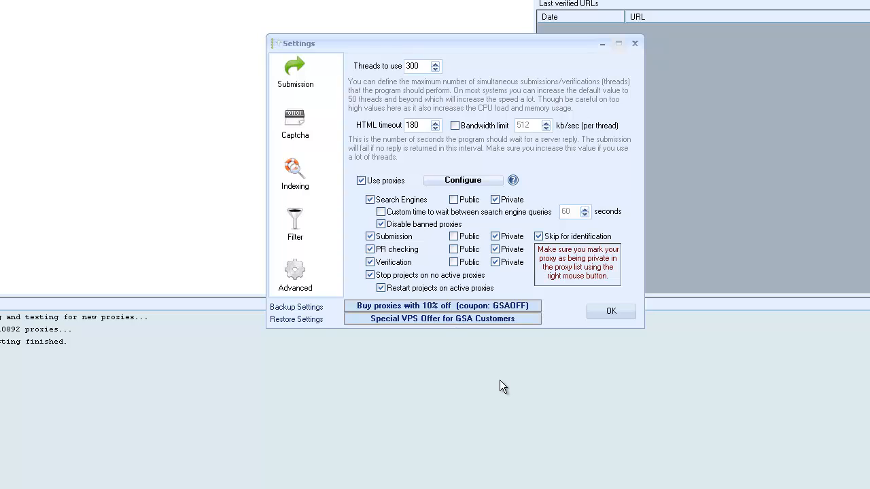
Enable public proxies for verification and PR checking in the submission settings.
{"action": "left_click", "coordinate": [454, 263]}
{"action": "left_click", "coordinate": [454, 249]}
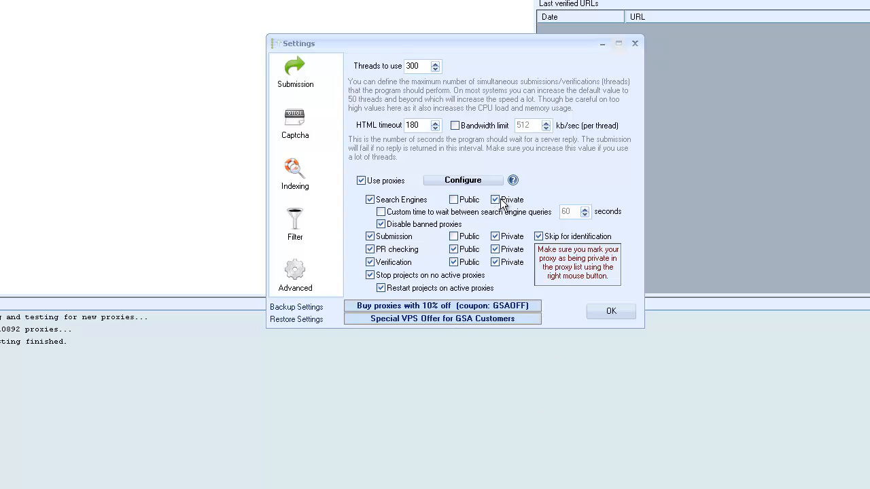